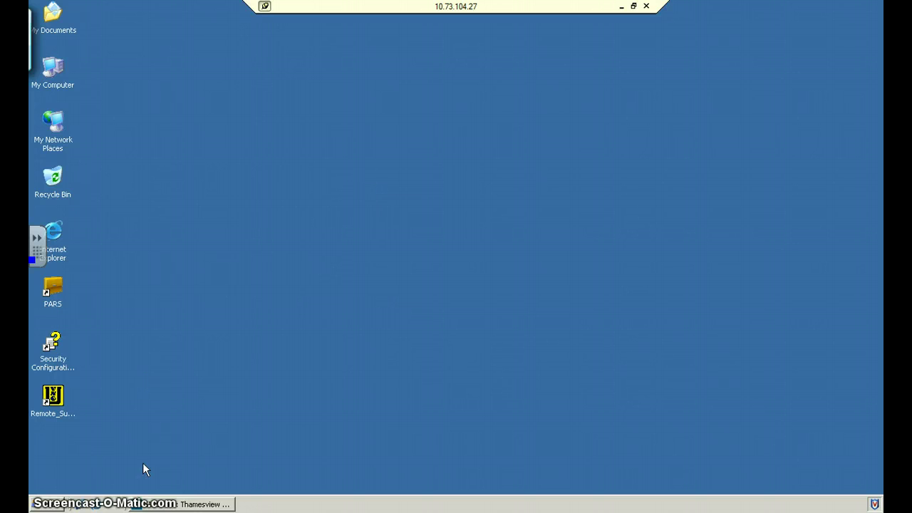
Close the running SIMS .net session from the taskbar and confirm with Yes
{"action": "right_click", "coordinate": [155, 506]}
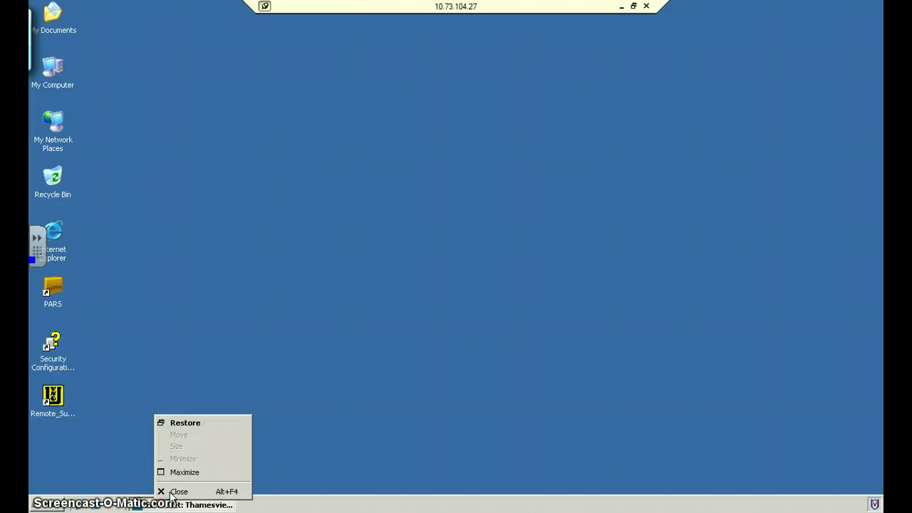
{"action": "left_click", "coordinate": [174, 491]}
{"action": "left_click", "coordinate": [431, 285]}
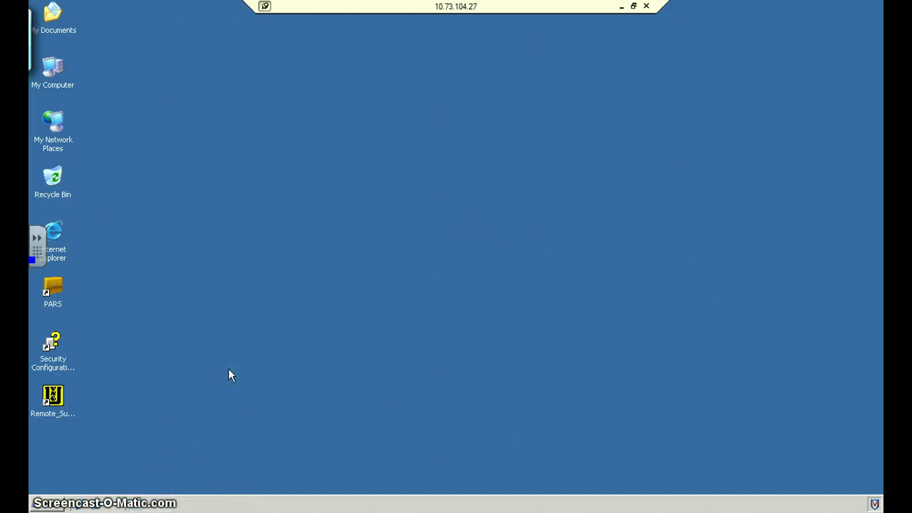
Launch SIMS .net from the Start menu and log in with the user name and password
{"action": "left_click", "coordinate": [45, 504]}
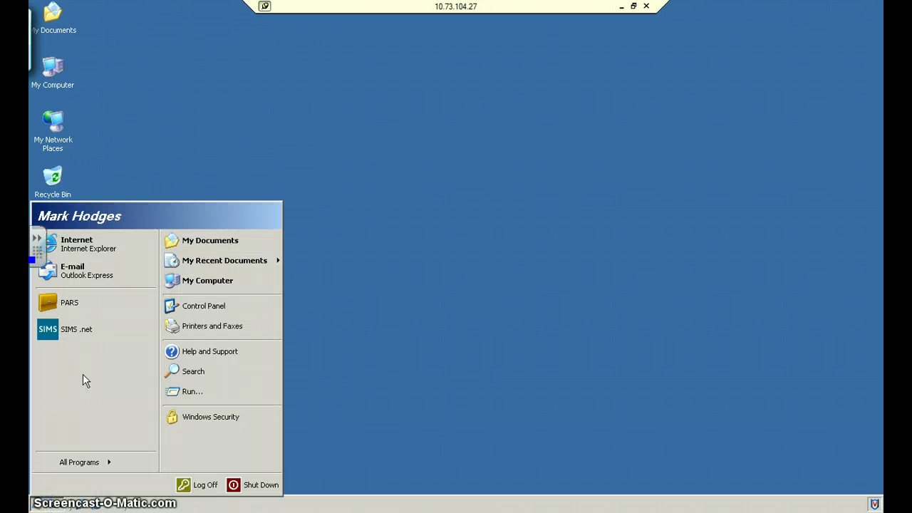
{"action": "left_click", "coordinate": [95, 331]}
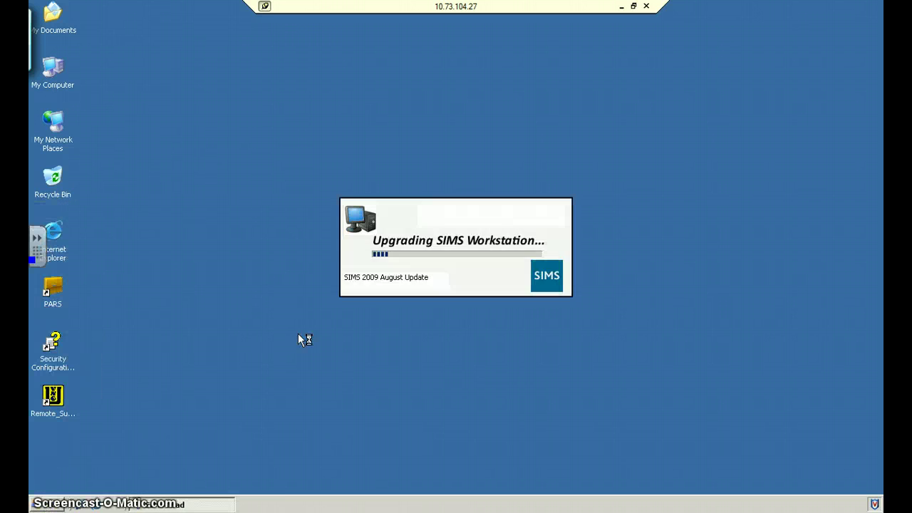
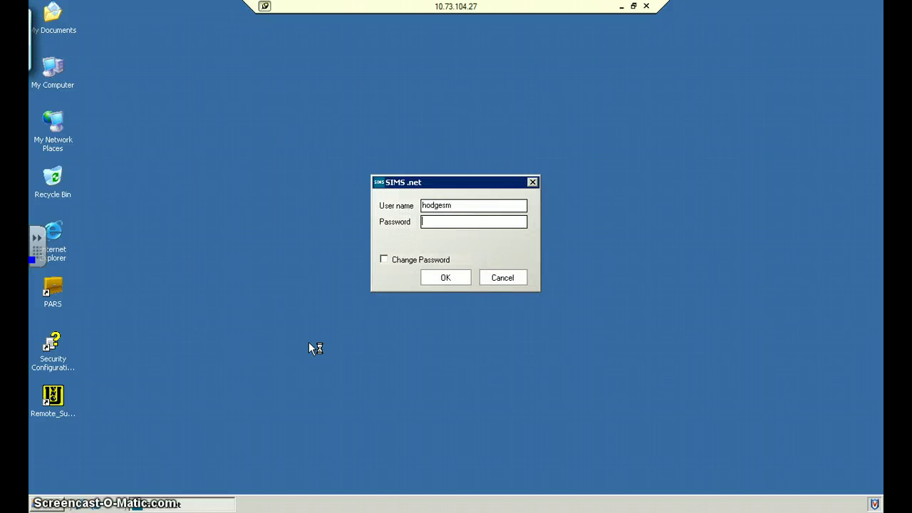
{"action": "type", "text": "******"}
{"action": "key", "text": "Return"}
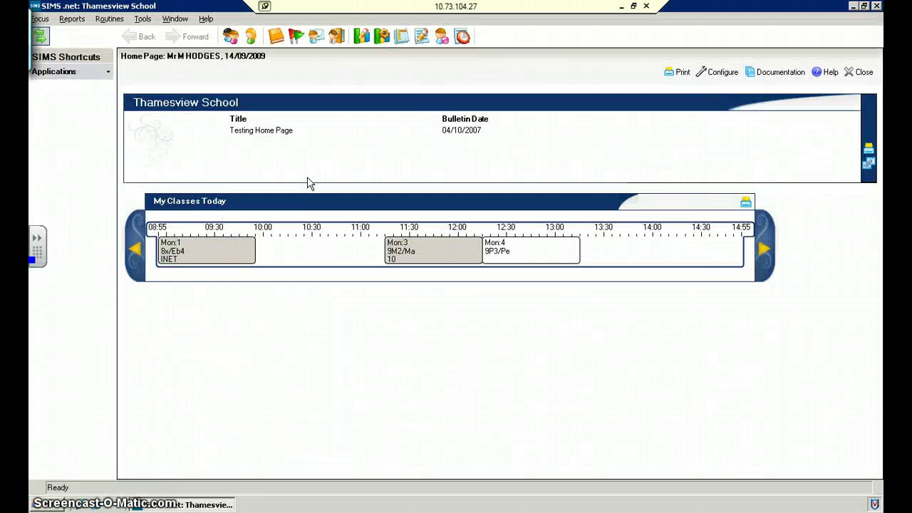
{"action": "right_click", "coordinate": [437, 255]}
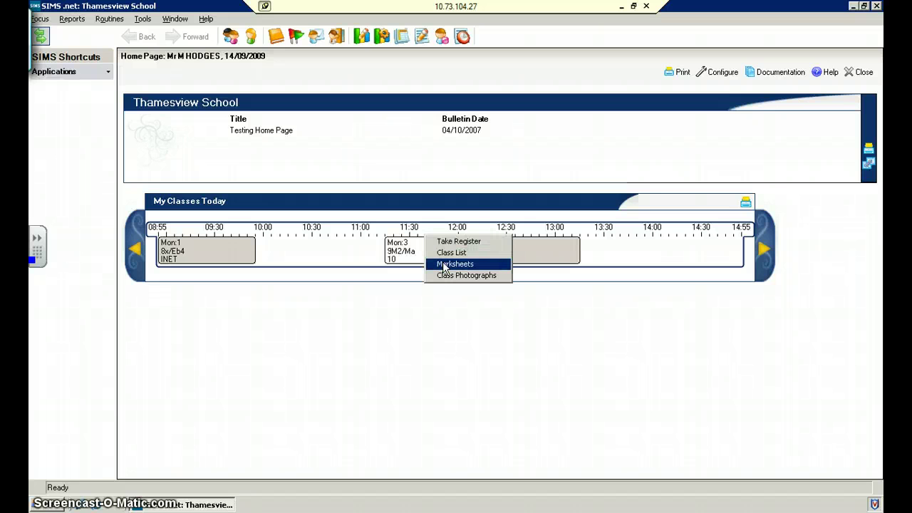
{"action": "left_click", "coordinate": [443, 265]}
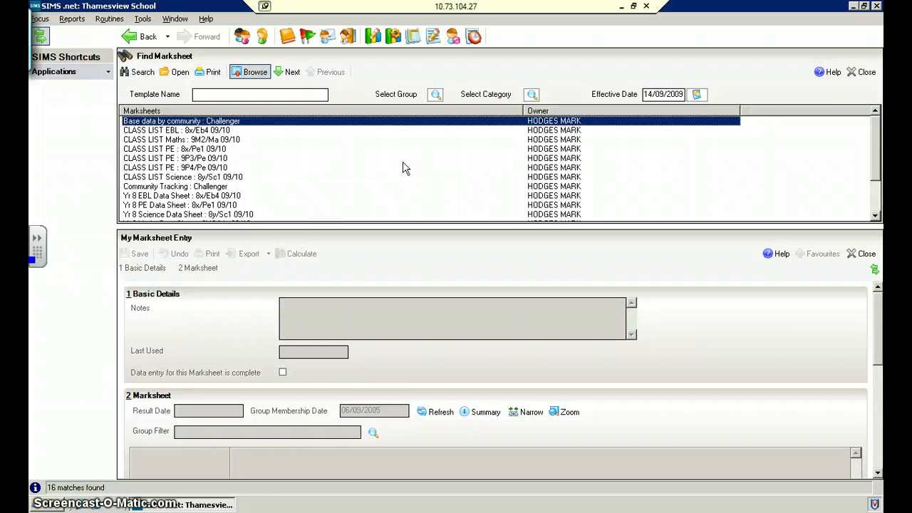
{"action": "left_click", "coordinate": [147, 37]}
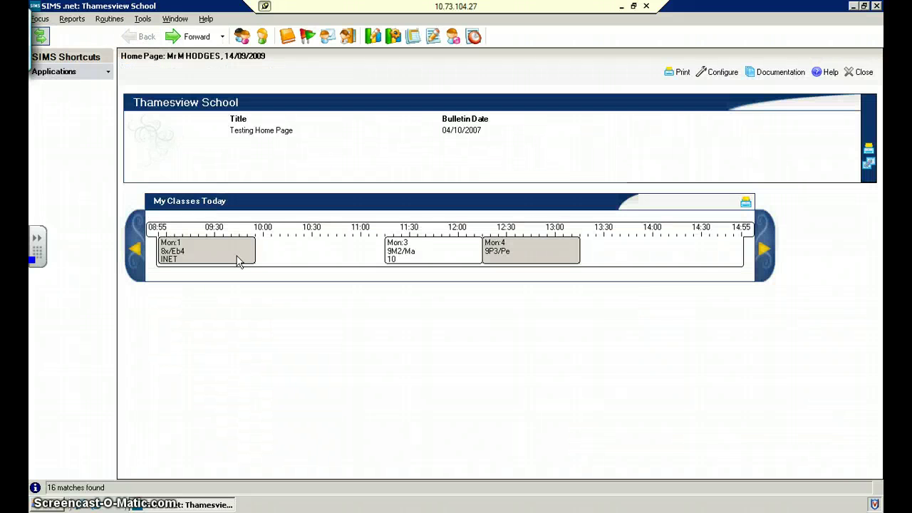
{"action": "left_click", "coordinate": [47, 19]}
Open the Assessment Marksheet Entry search, then go back to the previous page
{"action": "mouse_move", "coordinate": [82, 163]}
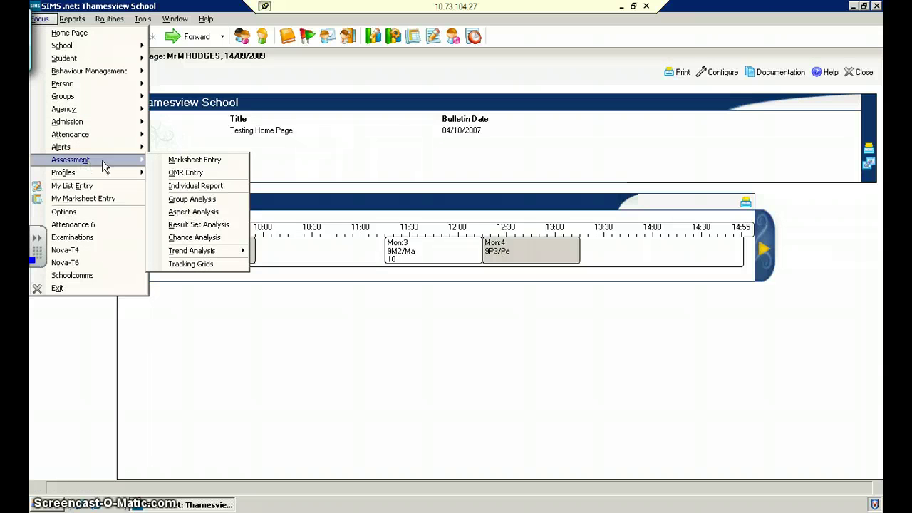
{"action": "left_click", "coordinate": [163, 161]}
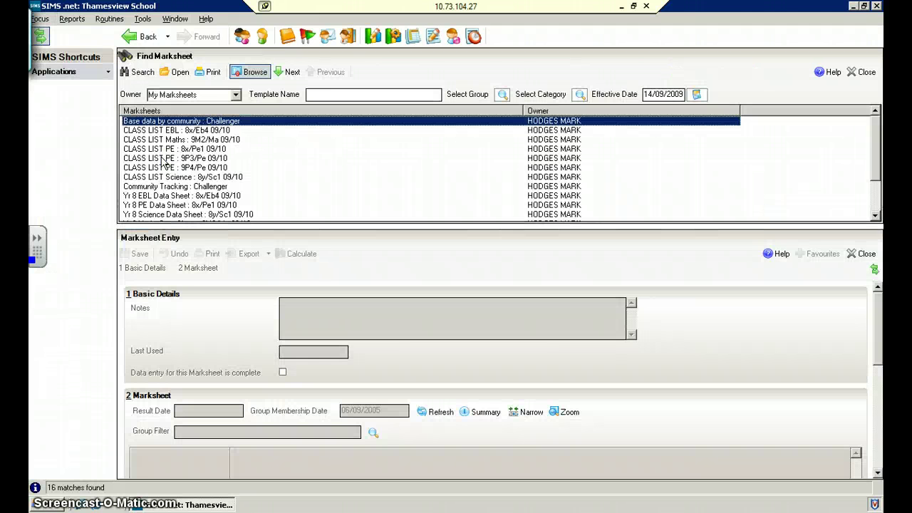
{"action": "left_click", "coordinate": [143, 36]}
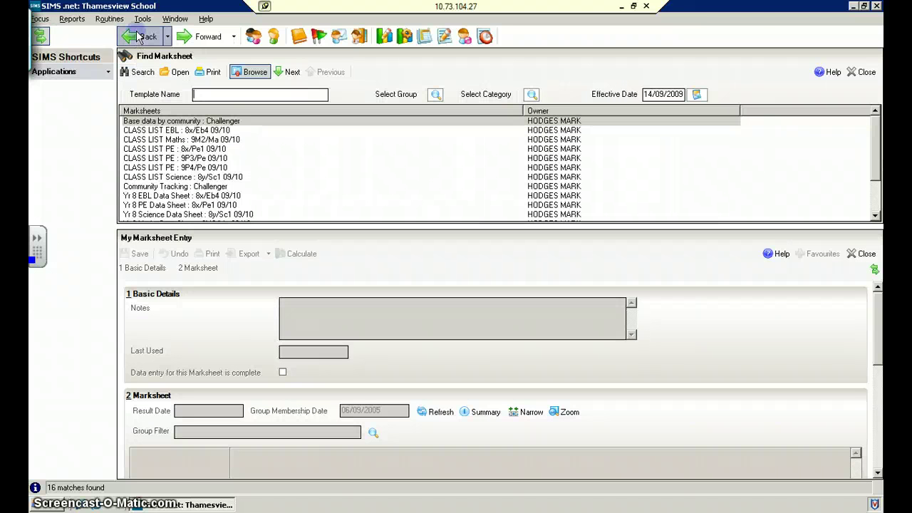
Open My Marksheet Entry and scroll the 16 marksheets down to the Yr 9 Maths entries
{"action": "left_click", "coordinate": [40, 20]}
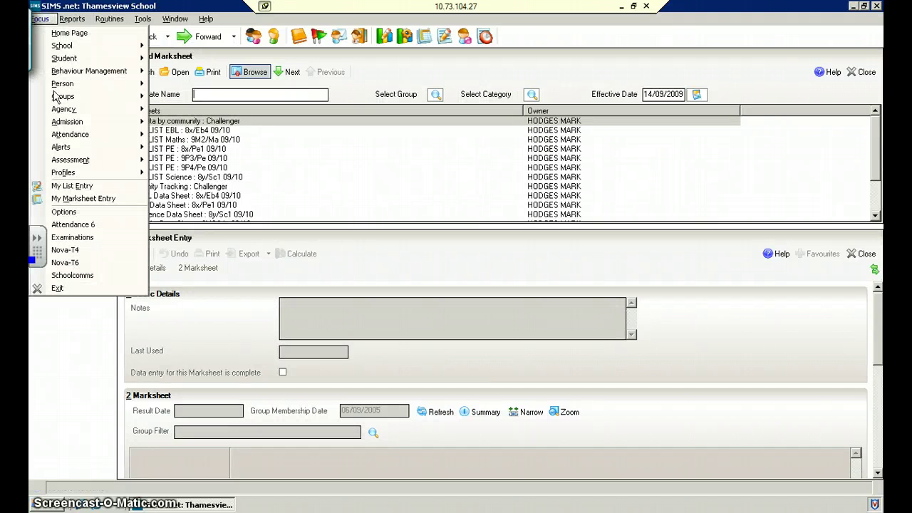
{"action": "left_click", "coordinate": [74, 202]}
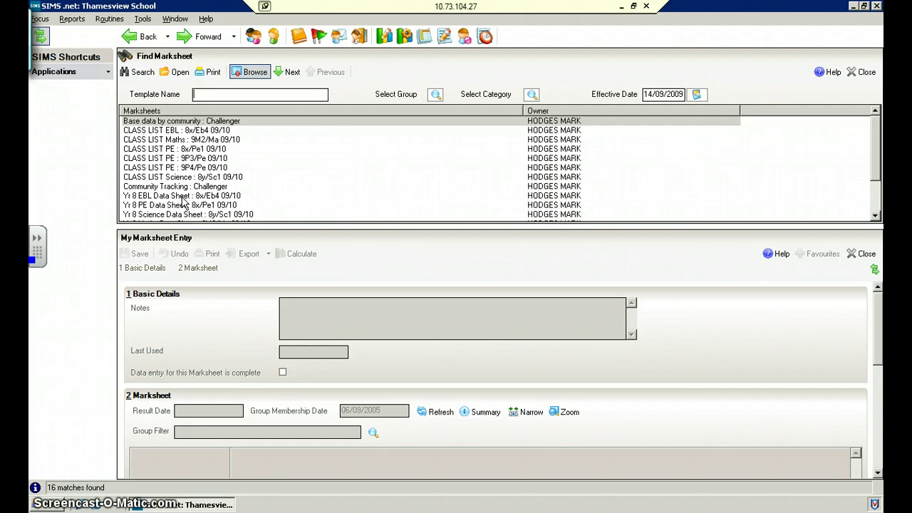
{"action": "left_click", "coordinate": [876, 216]}
{"action": "left_click", "coordinate": [875, 216]}
{"action": "left_click", "coordinate": [876, 216]}
{"action": "left_click", "coordinate": [875, 216]}
{"action": "left_click", "coordinate": [876, 216]}
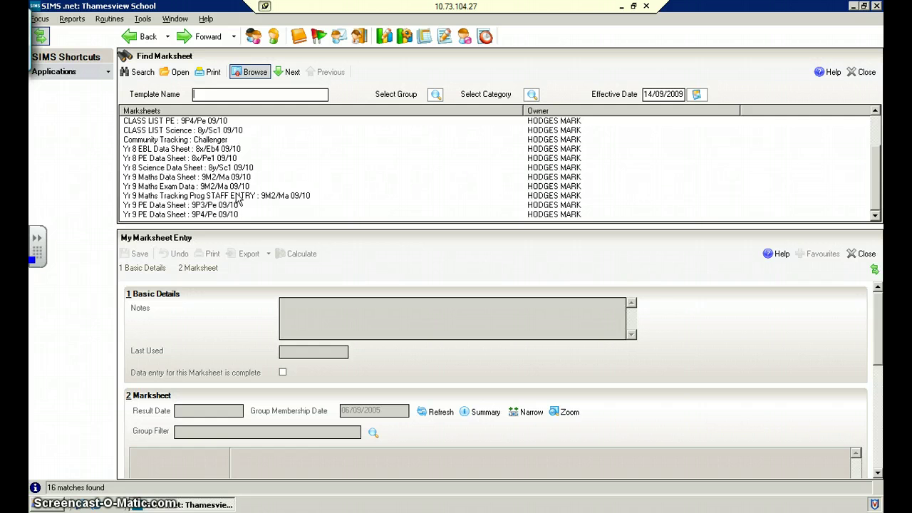
Open the Yr 9 Maths Tracking Prog STAFF ENTRY marksheet for entry
{"action": "left_click", "coordinate": [243, 195]}
{"action": "double_click", "coordinate": [243, 193]}
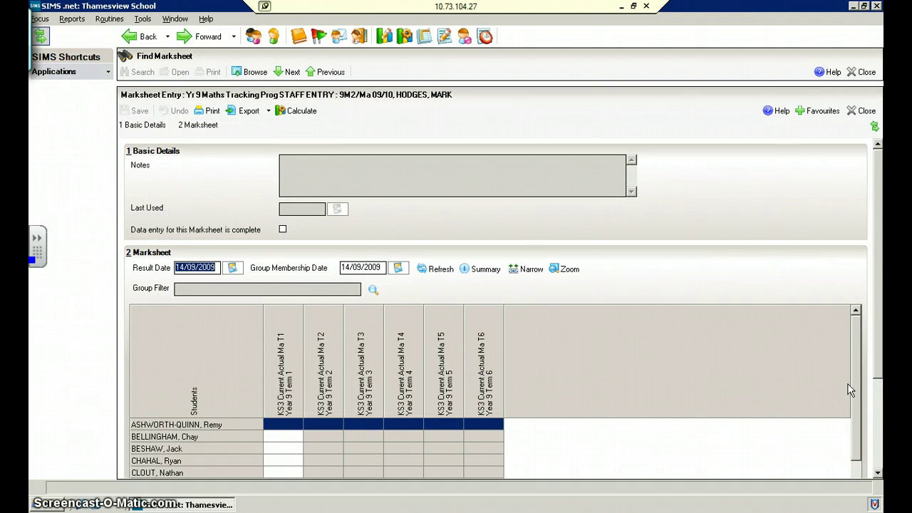
{"action": "left_click_drag", "start_coordinate": [878, 360], "coordinate": [878, 467]}
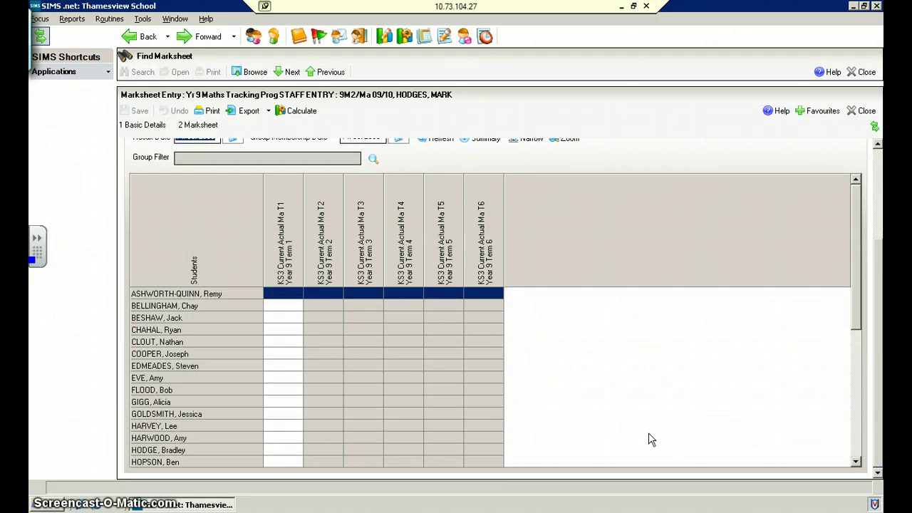
Enter Term 1 grades 6C, 5B and 5A for the first three students
{"action": "left_click", "coordinate": [286, 296]}
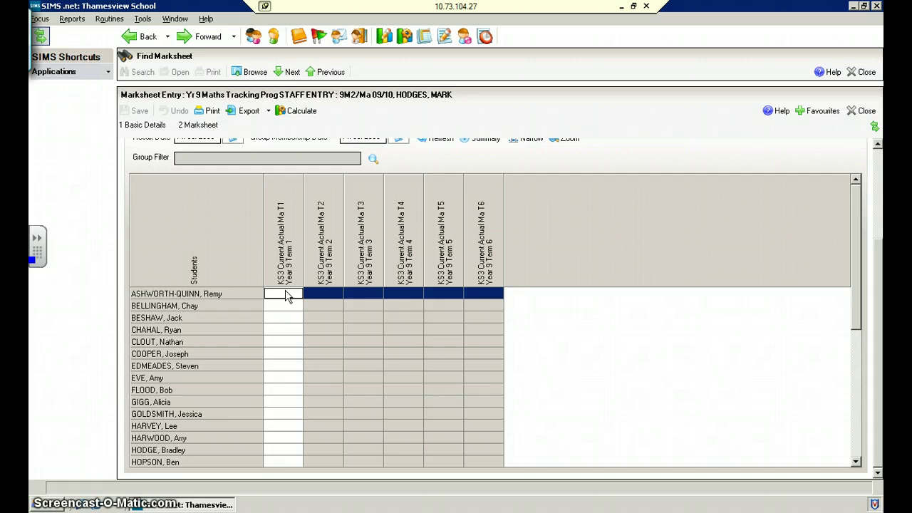
{"action": "type", "text": "6c"}
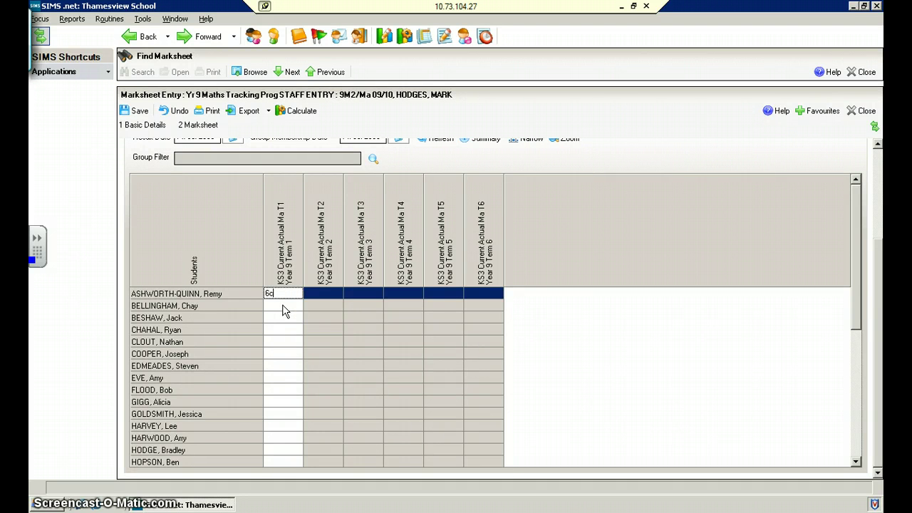
{"action": "left_click", "coordinate": [283, 305]}
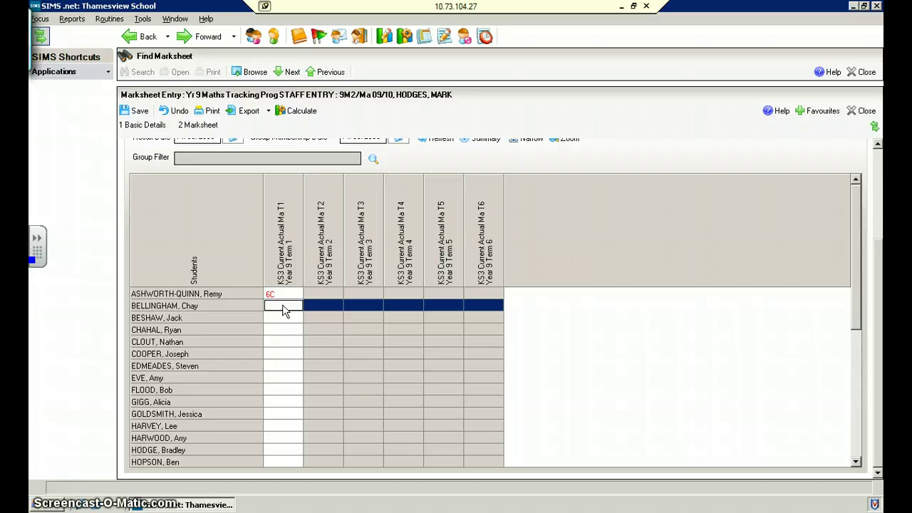
{"action": "type", "text": "5b"}
{"action": "key", "text": "Return"}
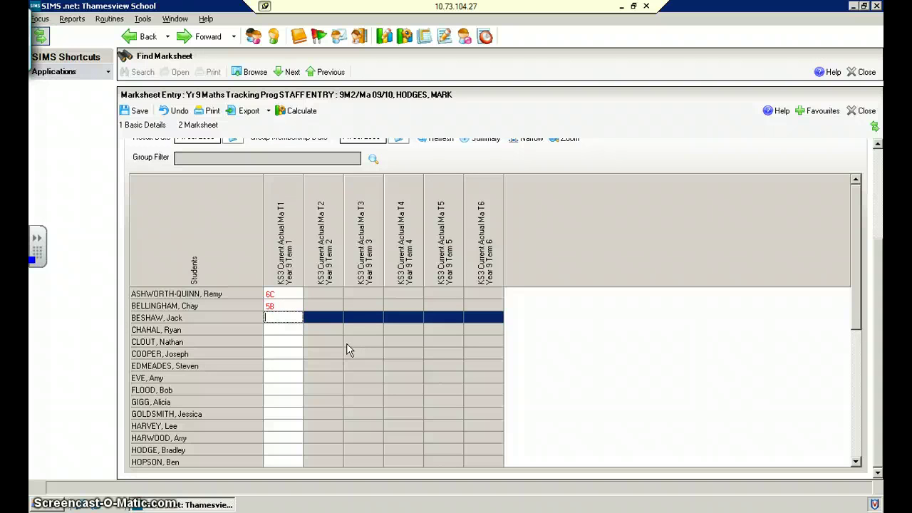
{"action": "type", "text": "5a"}
{"action": "key", "text": "Return"}
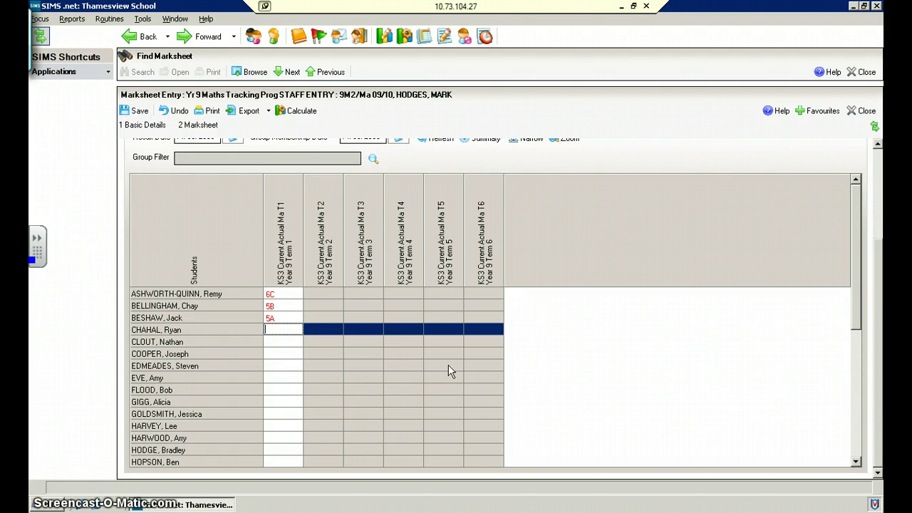
{"action": "left_click_drag", "start_coordinate": [879, 303], "coordinate": [878, 185]}
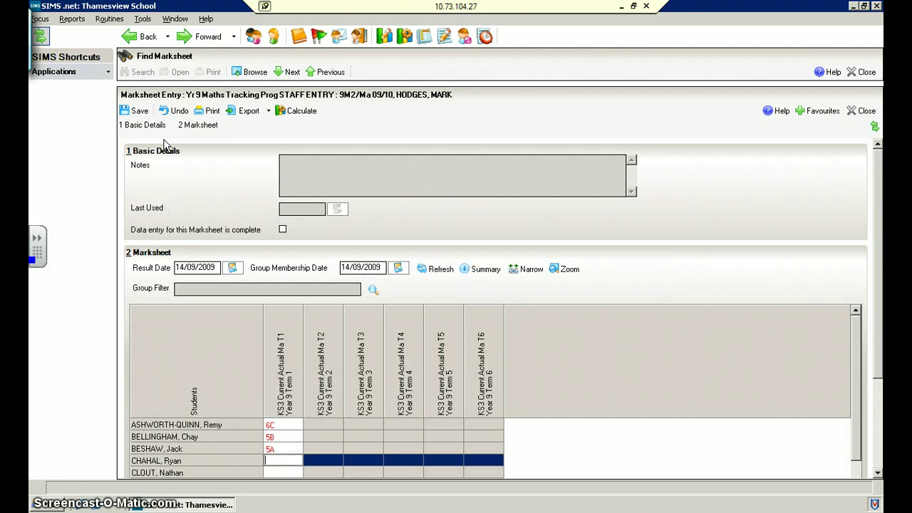
Browse the marksheets and search by template name 'Yr 9 Maths', leaving three matches
{"action": "left_click", "coordinate": [253, 73]}
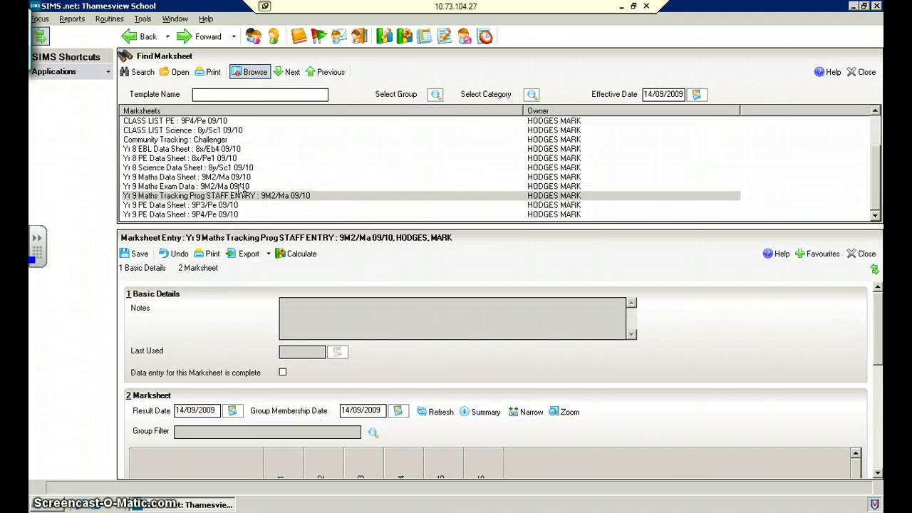
{"action": "left_click", "coordinate": [210, 93]}
{"action": "type", "text": "Yr 9 Maths"}
{"action": "key", "text": "Return"}
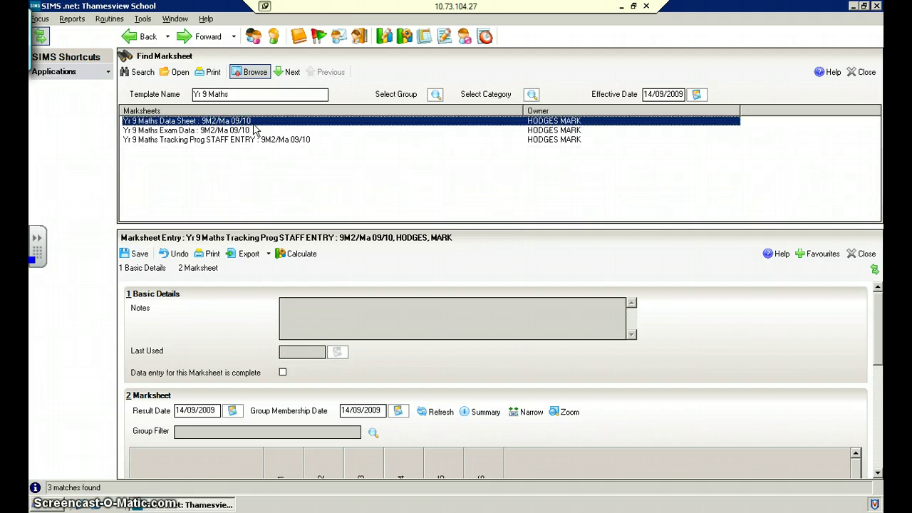